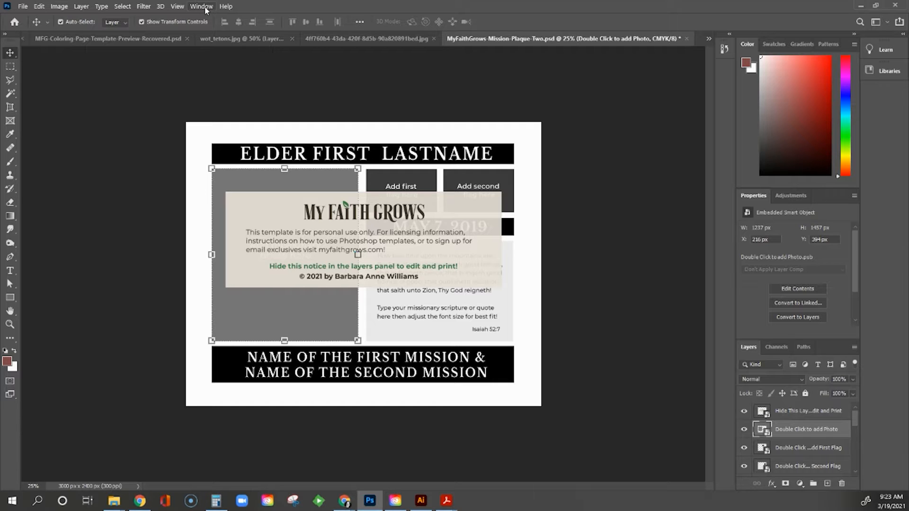
- Reset the workspace to Essentials and collapse the Learn and Libraries panel dock
click(203, 6)
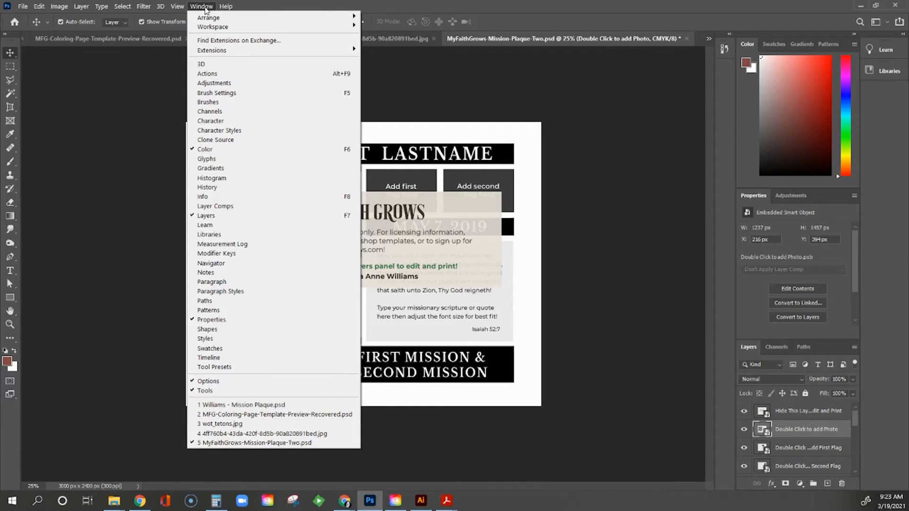
mouse_move(258, 29)
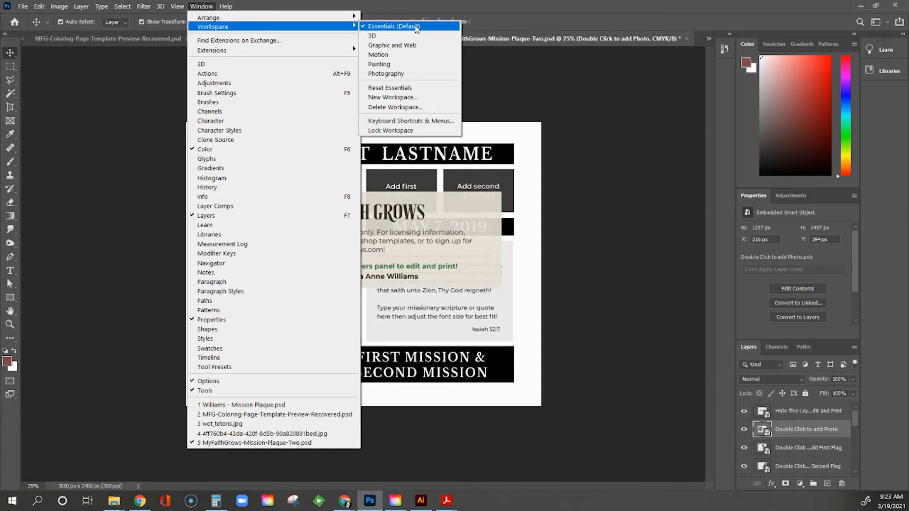
click(411, 88)
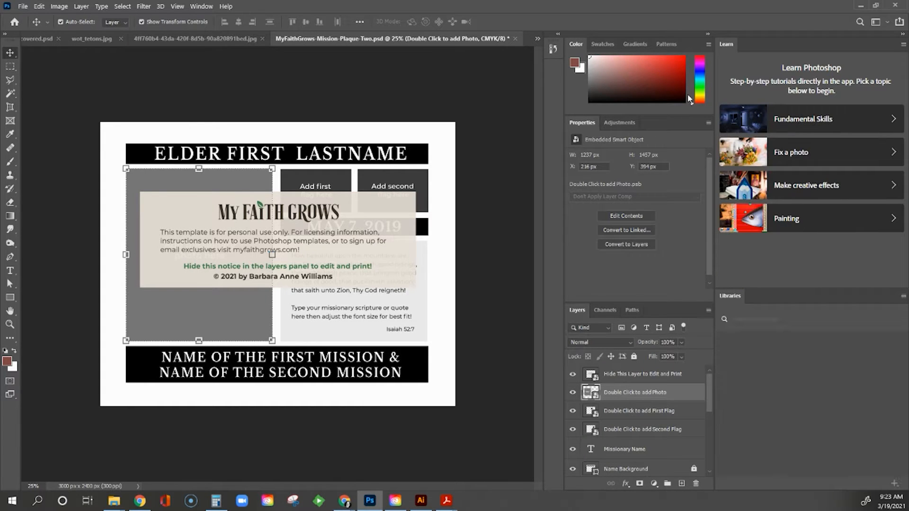
click(903, 35)
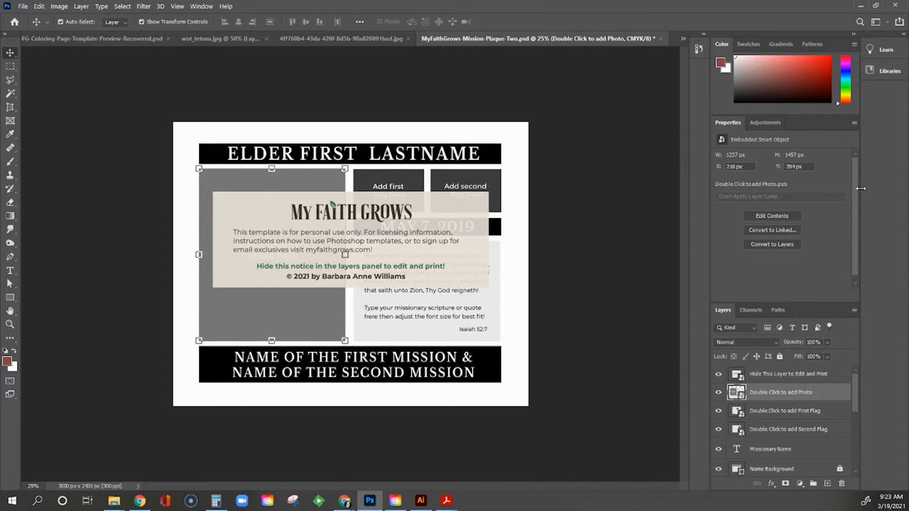
- Hide the 'Hide This Layer to Edit and Print' notice layer and open the photo placeholder's contents
click(718, 374)
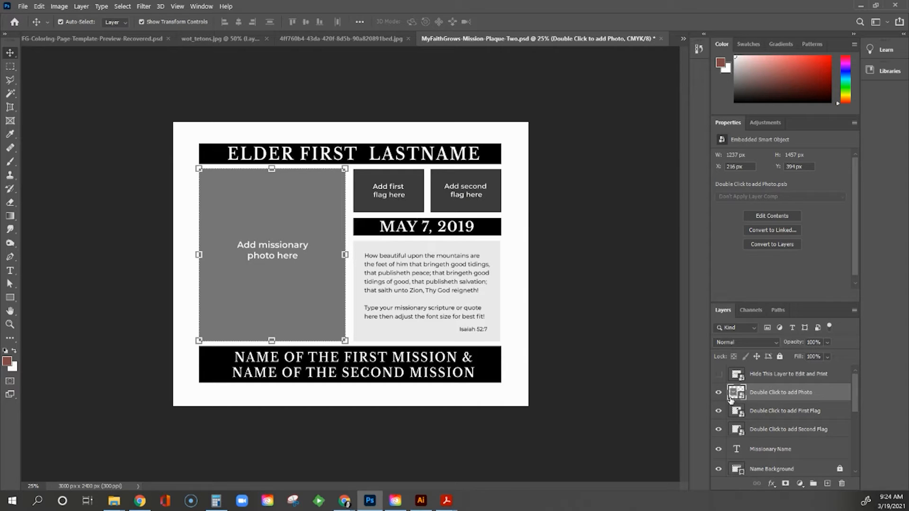
double_click(732, 400)
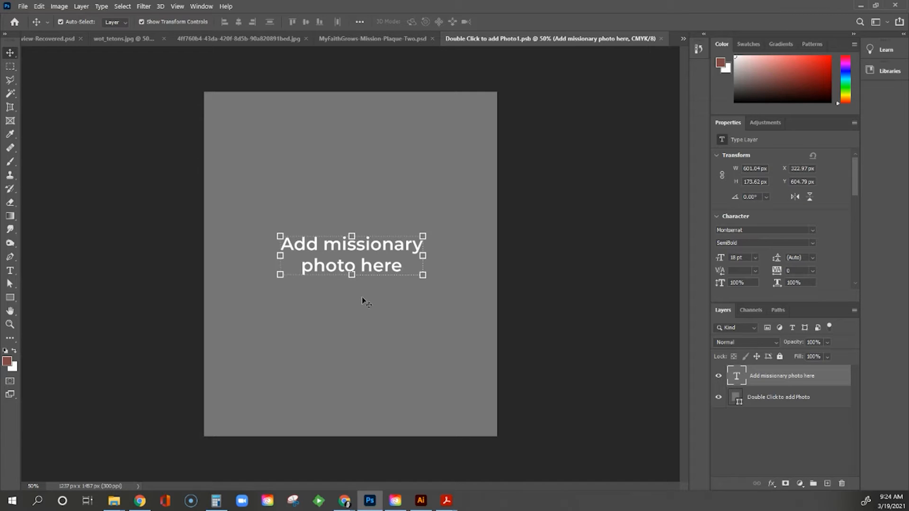
- Delete the placeholder text and place the missionary photo, enlarged and lowered to fill the frame
click(358, 346)
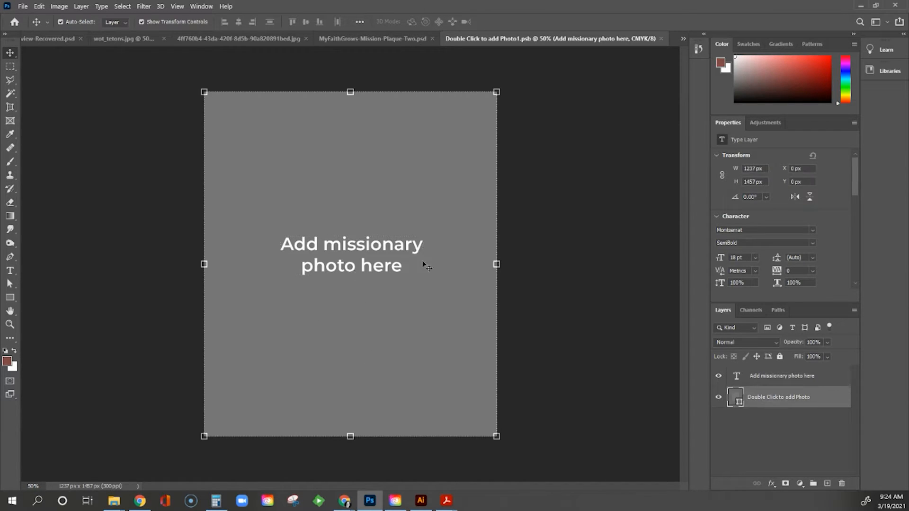
click(349, 269)
key(Delete)
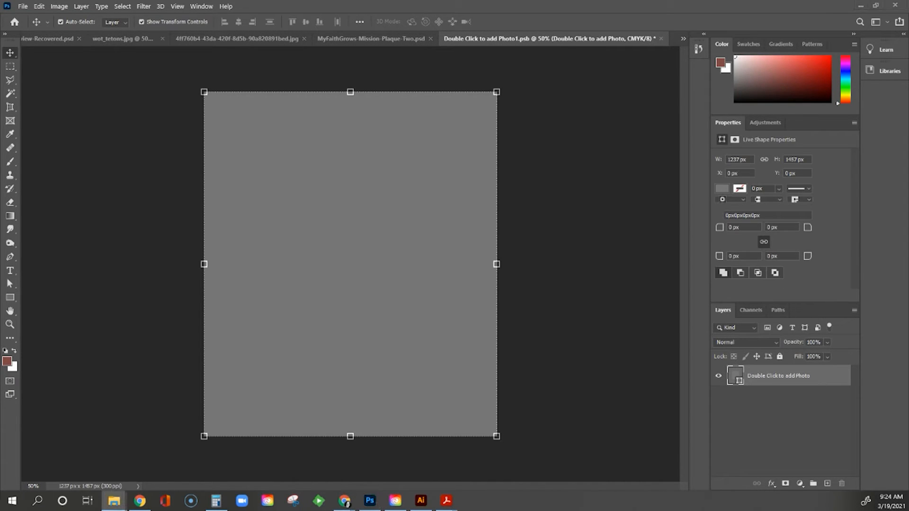
drag(2, 189, 277, 233)
drag(464, 91, 543, 63)
drag(236, 436, 167, 474)
drag(336, 267, 337, 307)
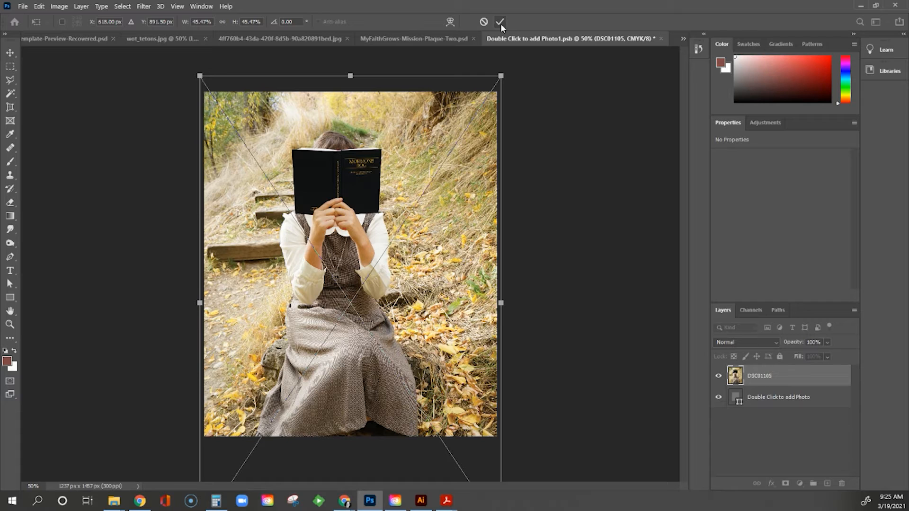
click(500, 22)
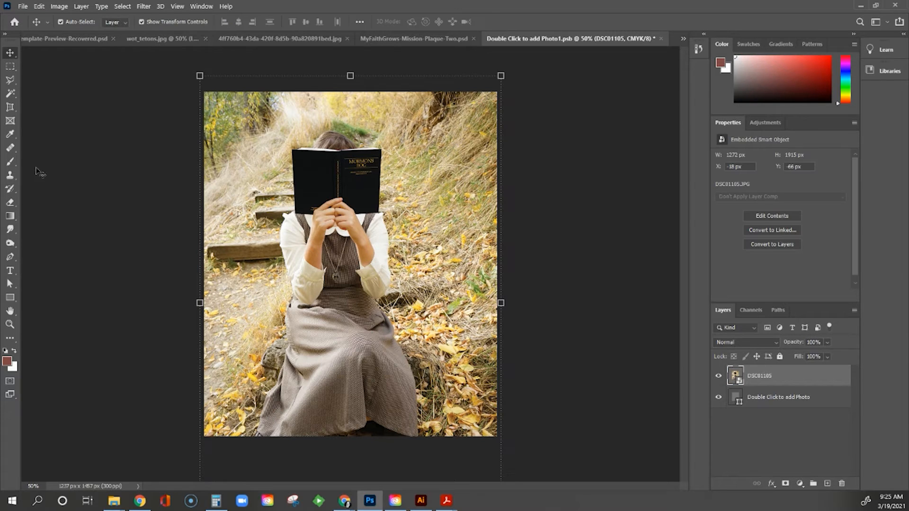
- Save the photo contents back into the plaque and close the embedded file
click(23, 7)
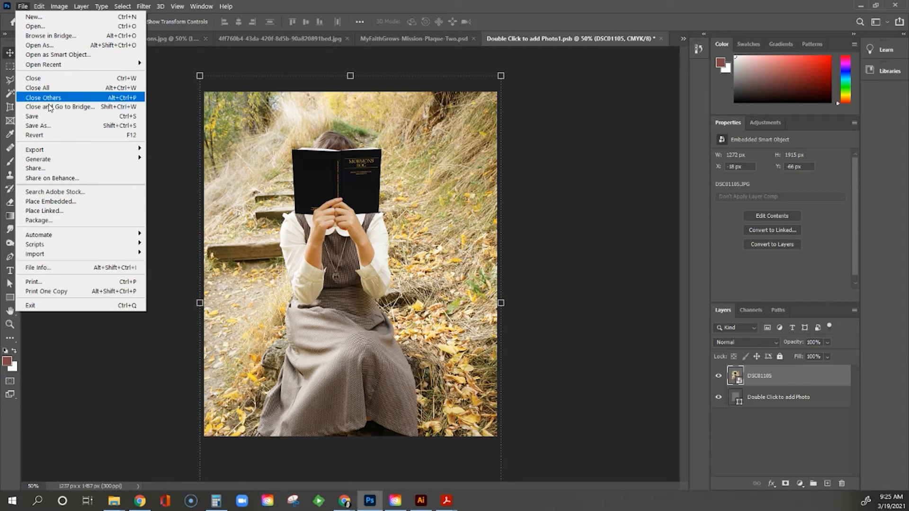
click(54, 118)
click(661, 39)
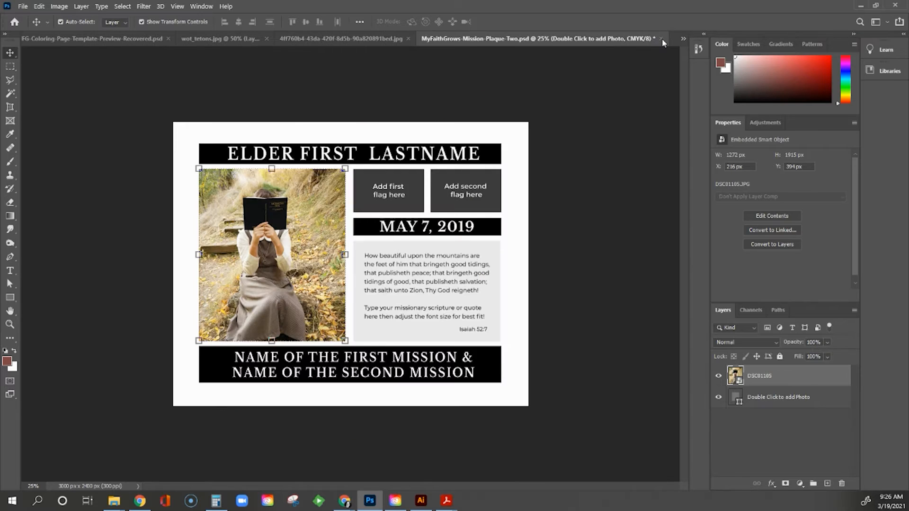
click(176, 231)
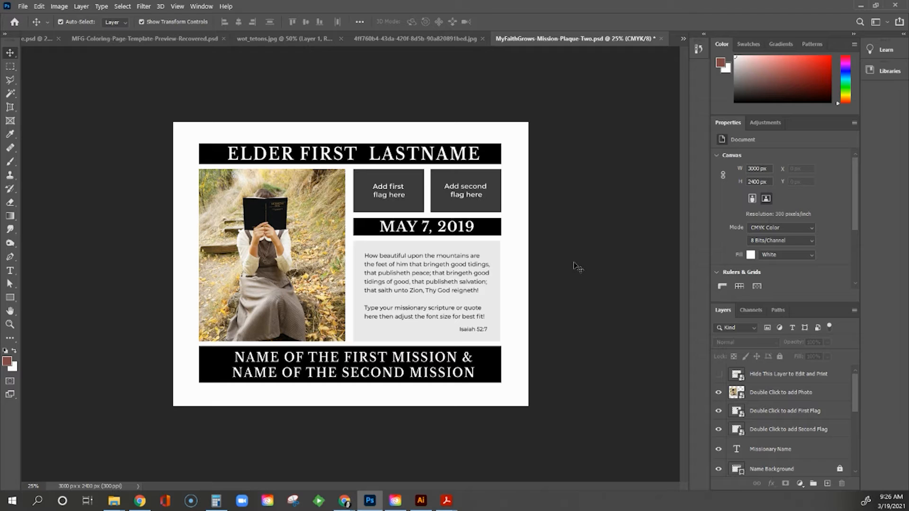
click(733, 411)
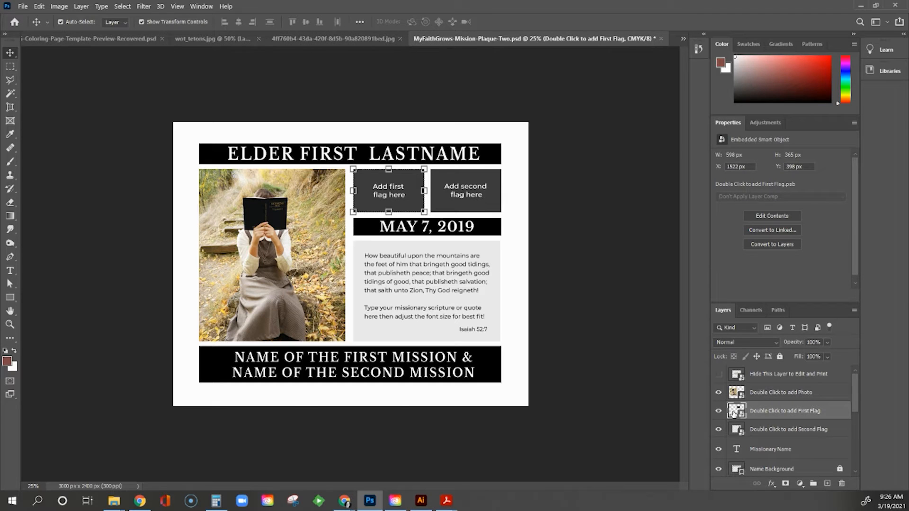
- Place the Chile flag above the placeholder text, scale it to fill the box, then save and close
double_click(734, 412)
drag(410, 316, 355, 284)
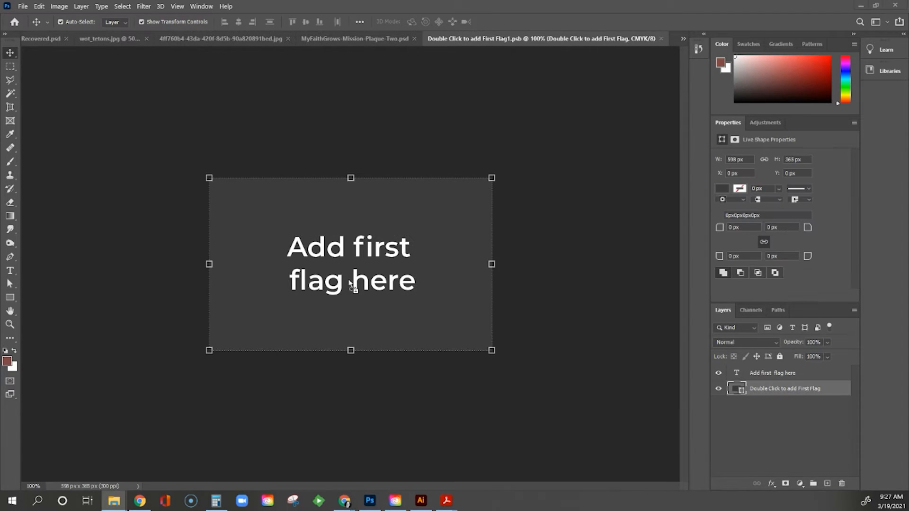
drag(782, 393, 781, 370)
drag(480, 178, 502, 167)
drag(220, 351, 204, 362)
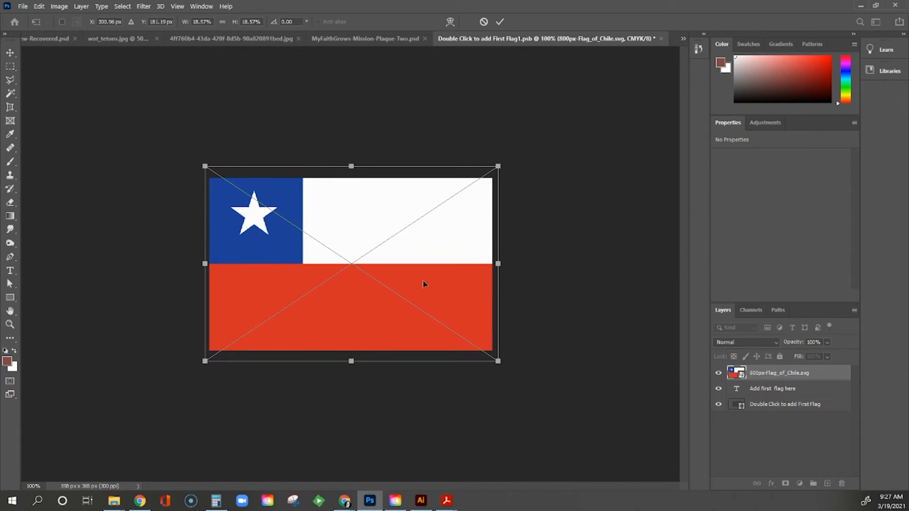
drag(497, 361, 493, 358)
drag(204, 166, 206, 167)
click(500, 21)
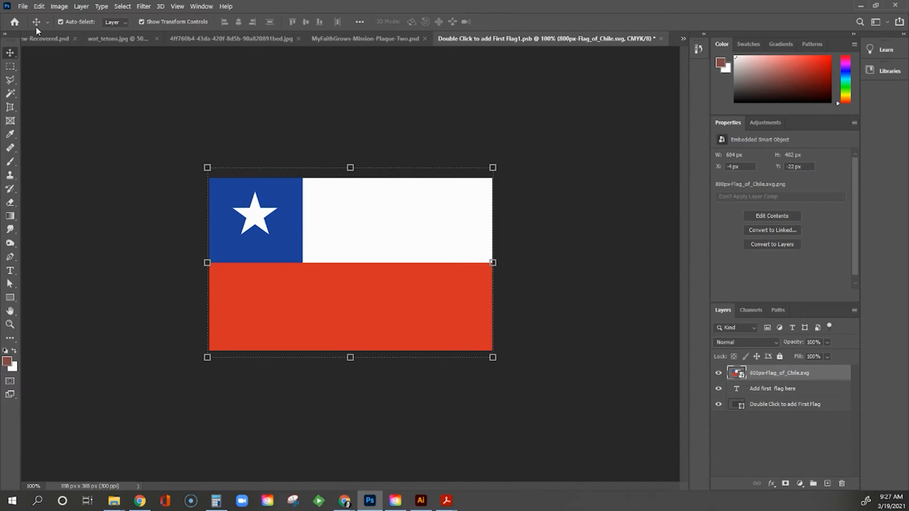
click(23, 6)
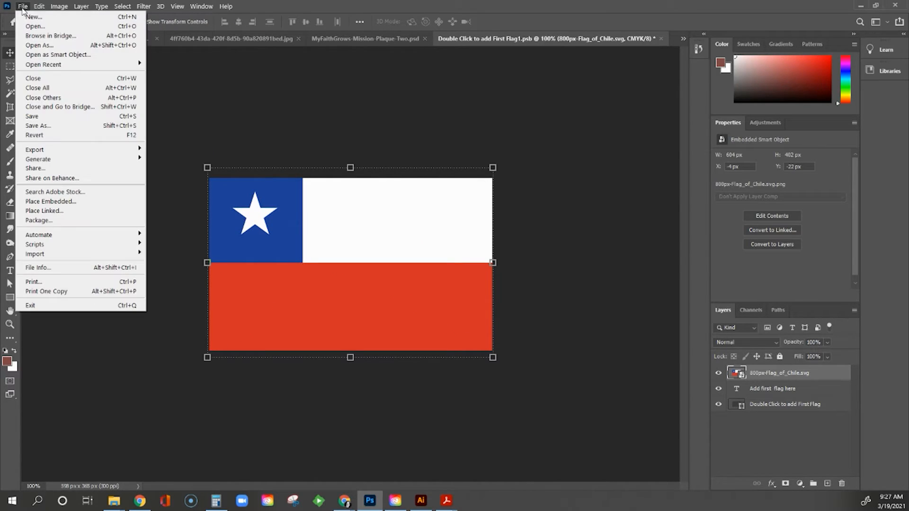
click(36, 118)
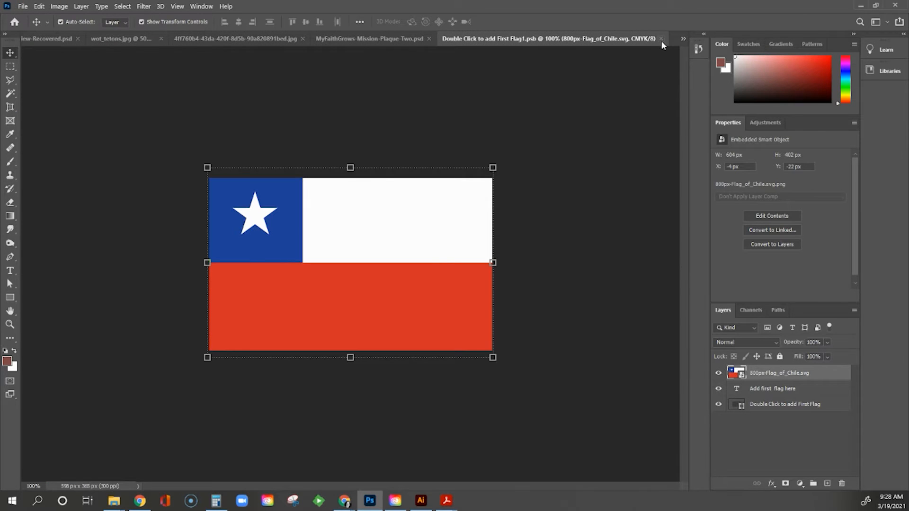
click(661, 39)
- Enlarge the Colorado flag in the second flag placeholder, save it, and return to the plaque
double_click(736, 429)
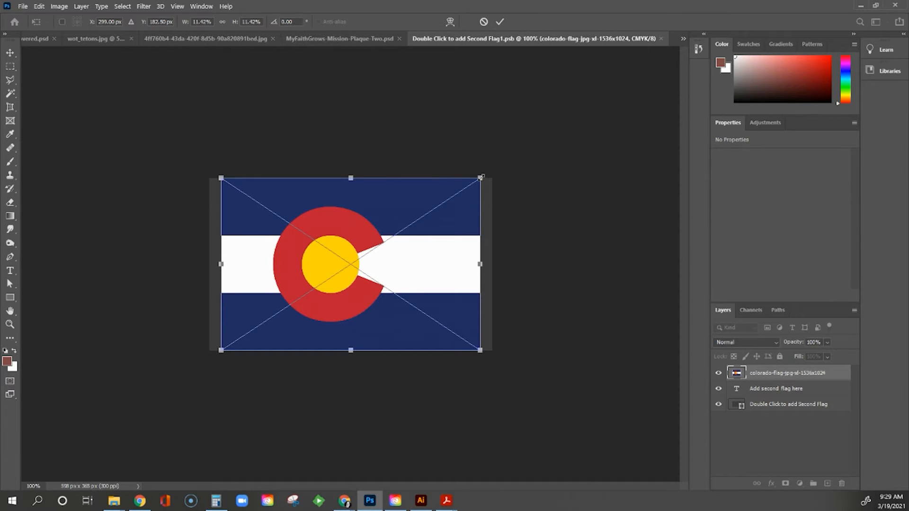
drag(481, 177, 497, 172)
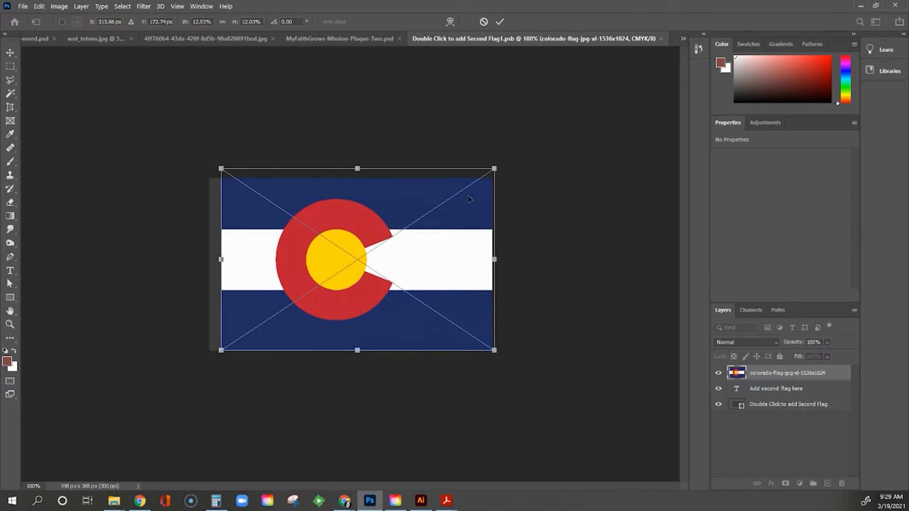
drag(221, 351, 208, 363)
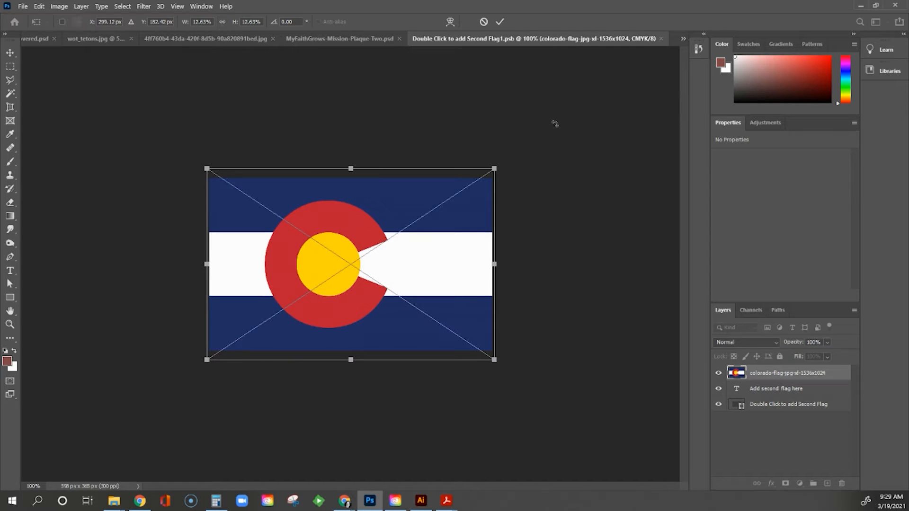
click(501, 22)
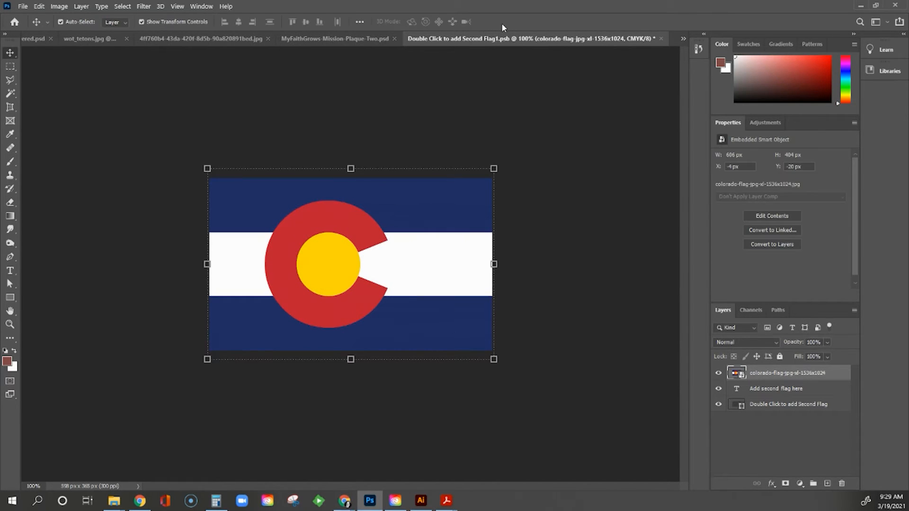
click(23, 7)
click(41, 116)
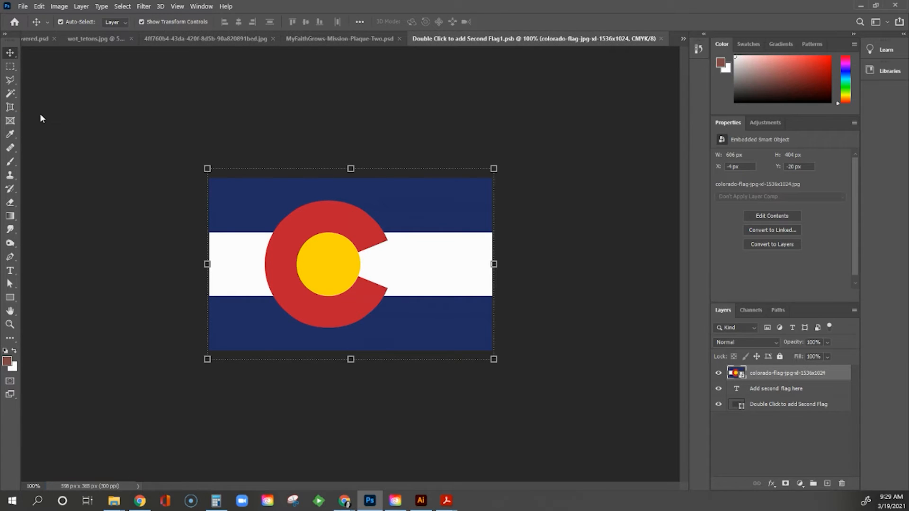
click(661, 39)
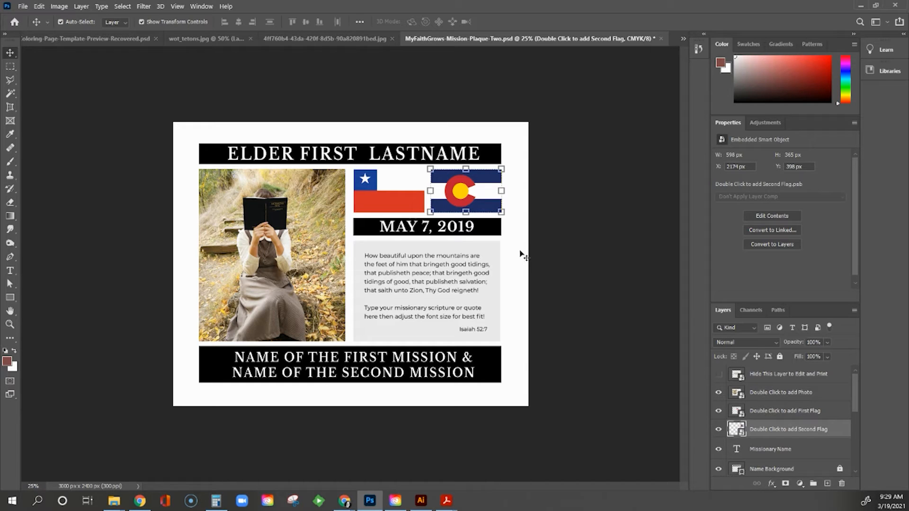
click(522, 255)
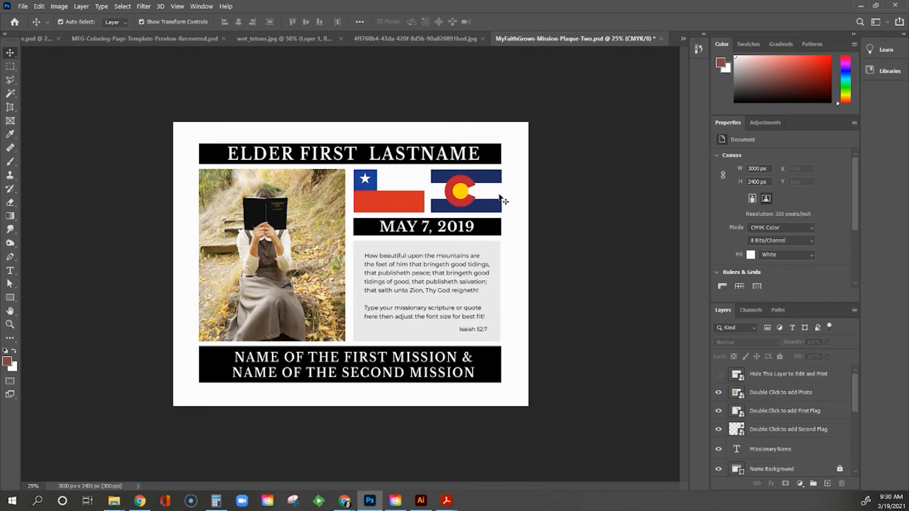
- Give the Colorado flag a drop shadow with 18 px size and 3% opacity
click(489, 180)
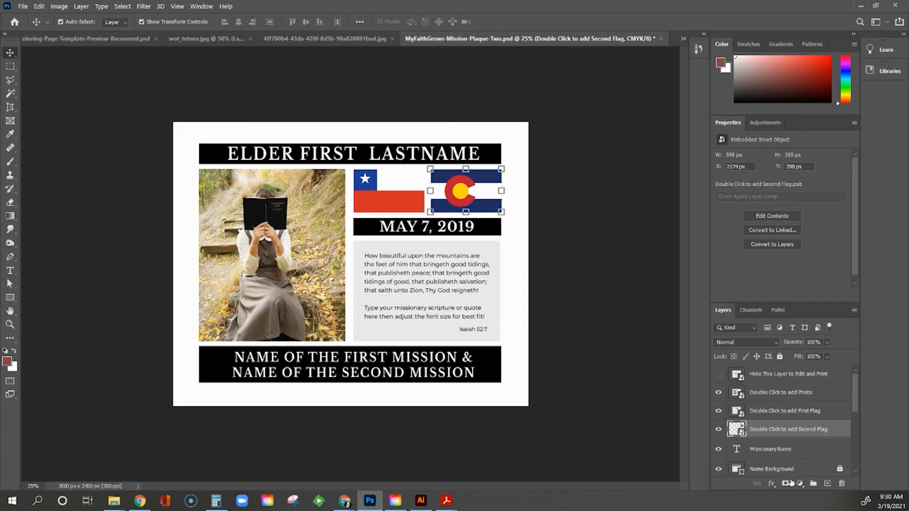
click(774, 484)
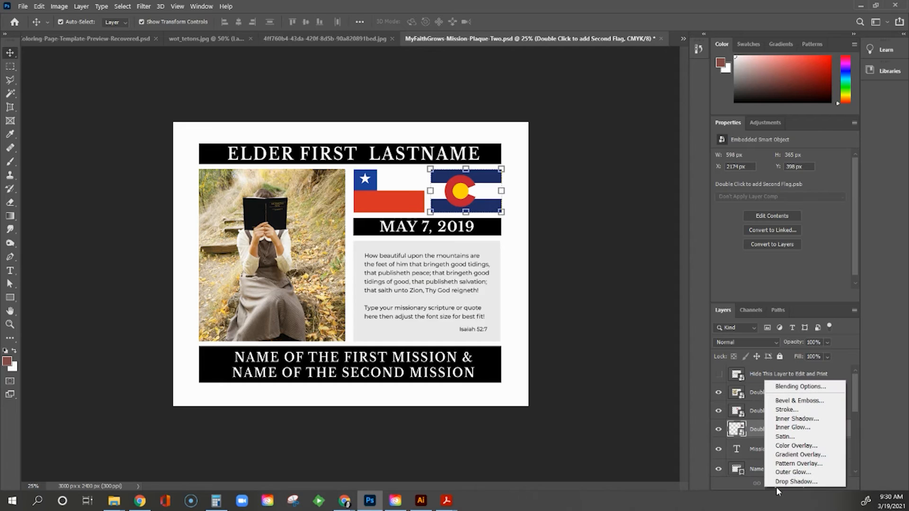
click(782, 483)
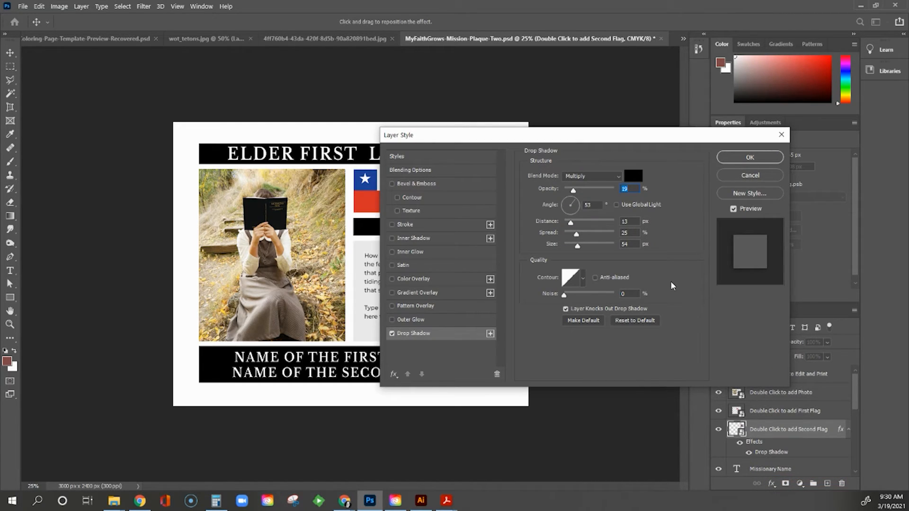
drag(462, 135, 144, 200)
drag(260, 311, 253, 318)
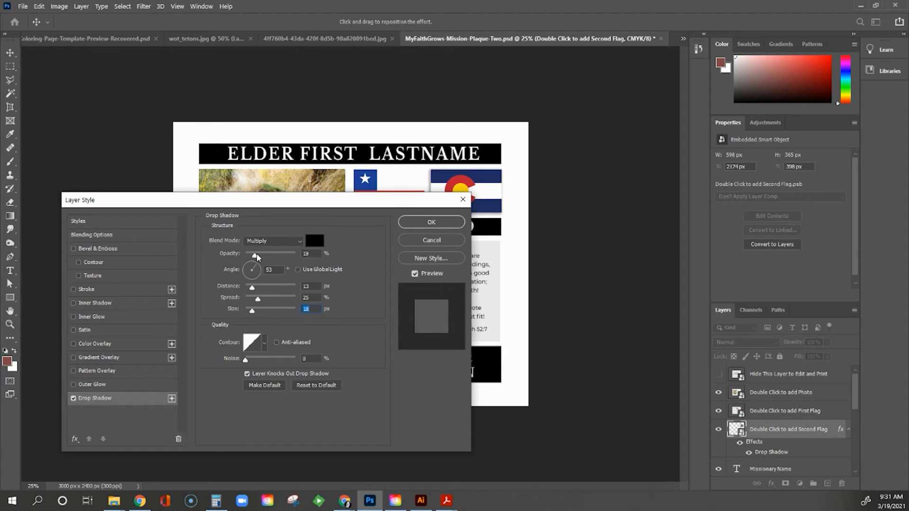
drag(257, 258, 247, 260)
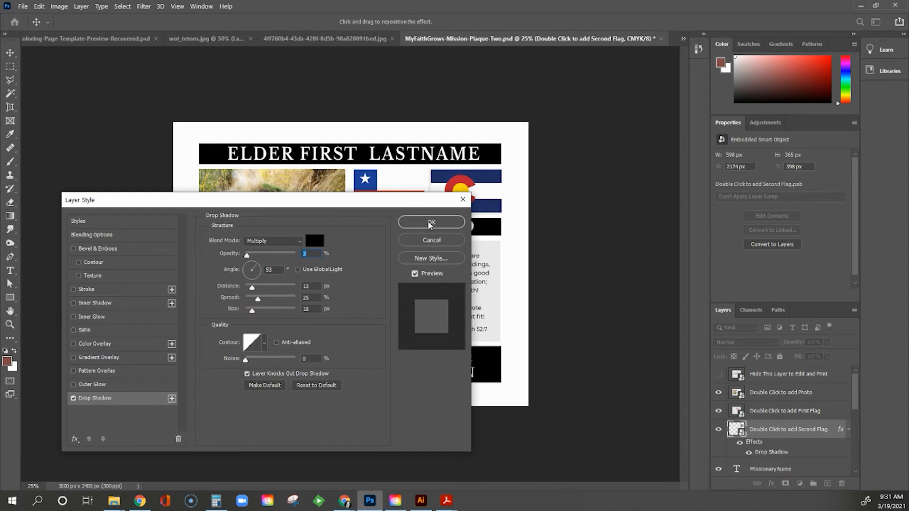
click(430, 224)
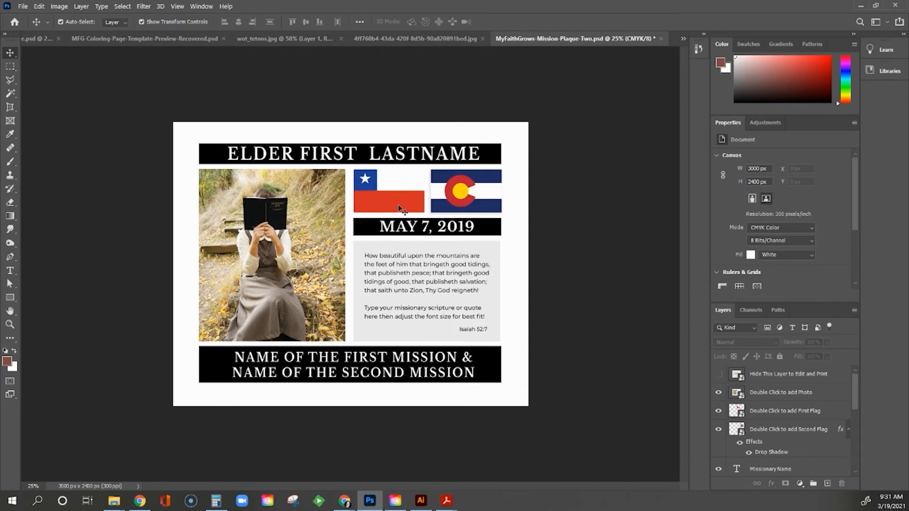
click(400, 209)
- Apply a matching 3% opacity, 18 px drop shadow to the Chile flag layer
click(771, 484)
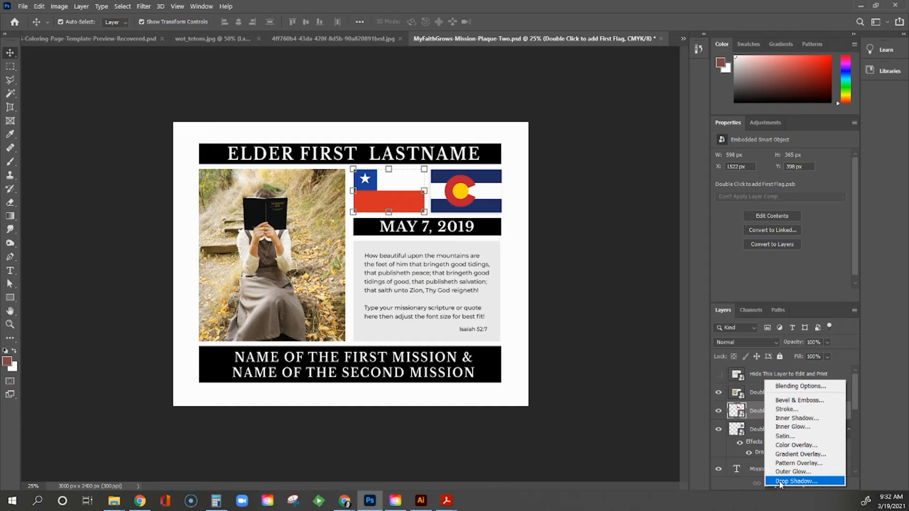
click(780, 482)
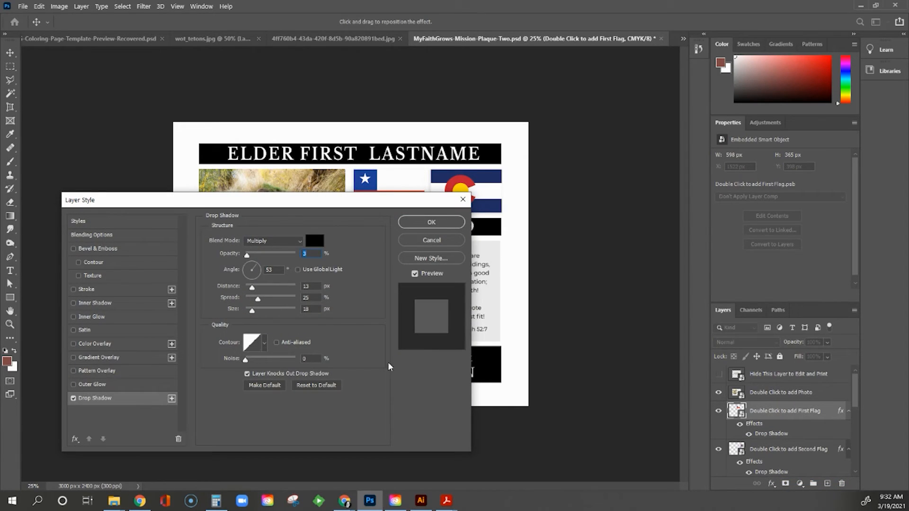
click(431, 222)
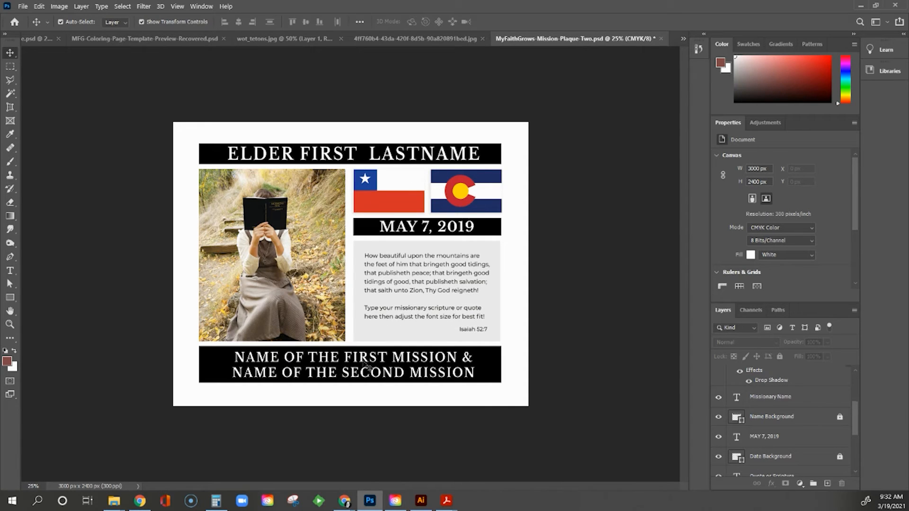
- Replace ELDER FIRST LASTNAME with the sister missionary's name, then insert her middle name
click(12, 274)
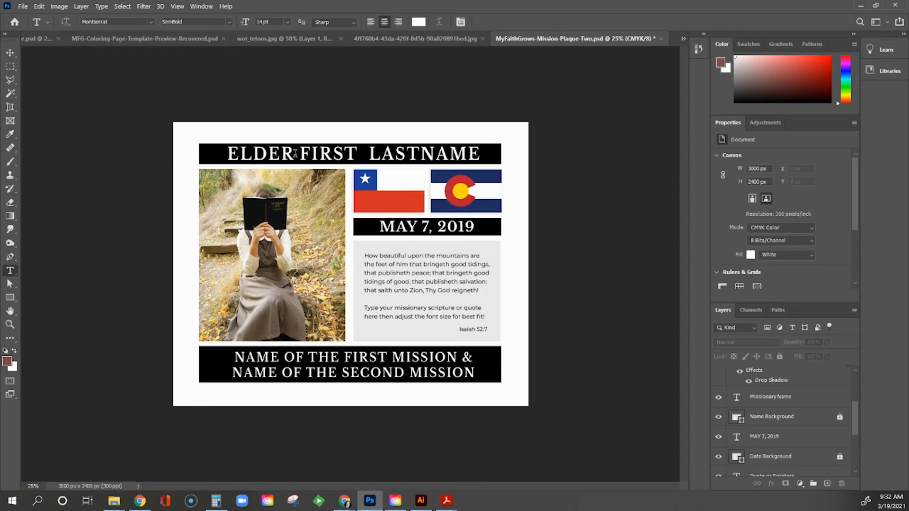
click(294, 153)
drag(228, 153, 437, 150)
click(268, 154)
drag(225, 153, 484, 154)
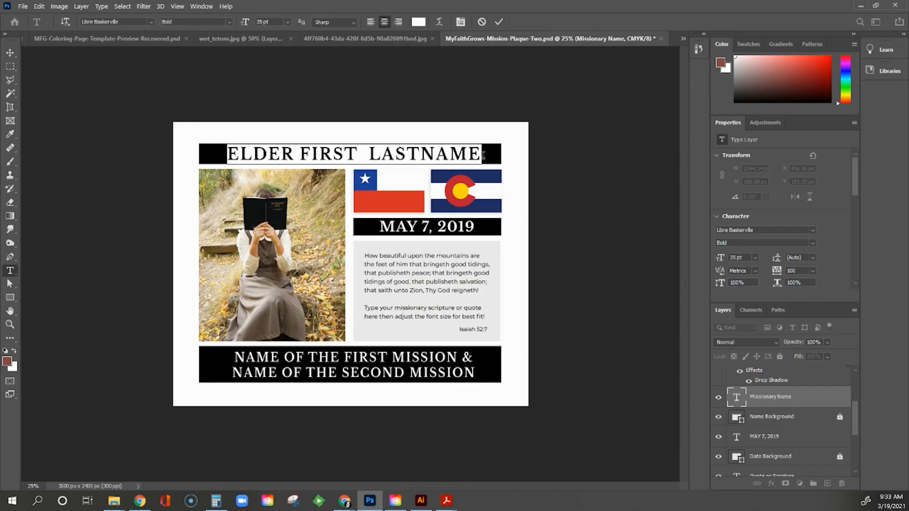
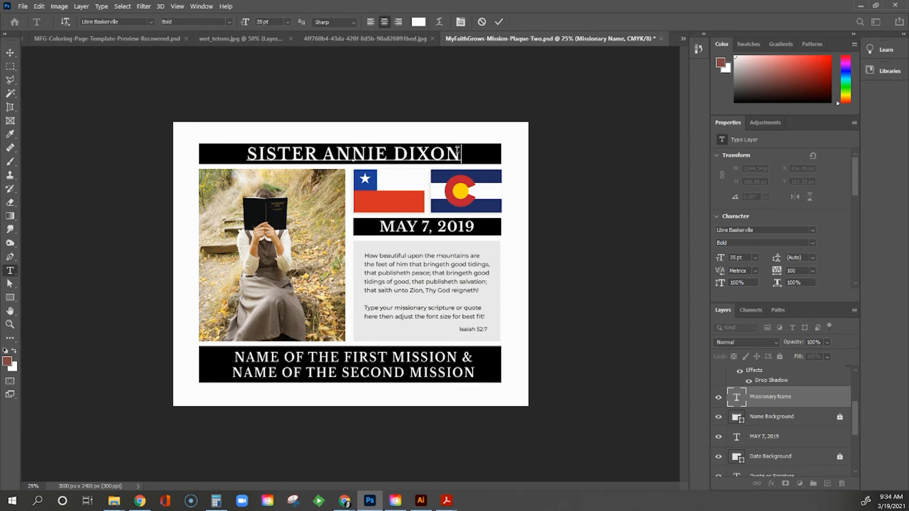
click(393, 155)
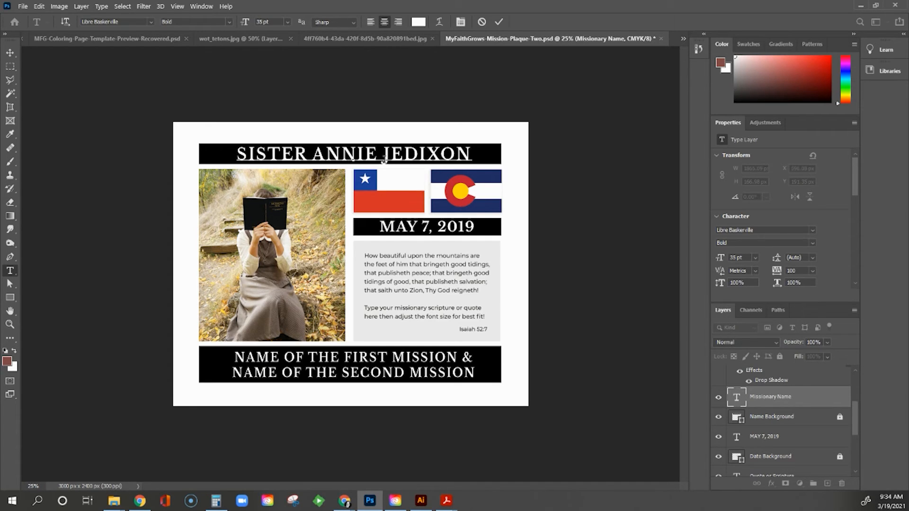
key(ctrl+a)
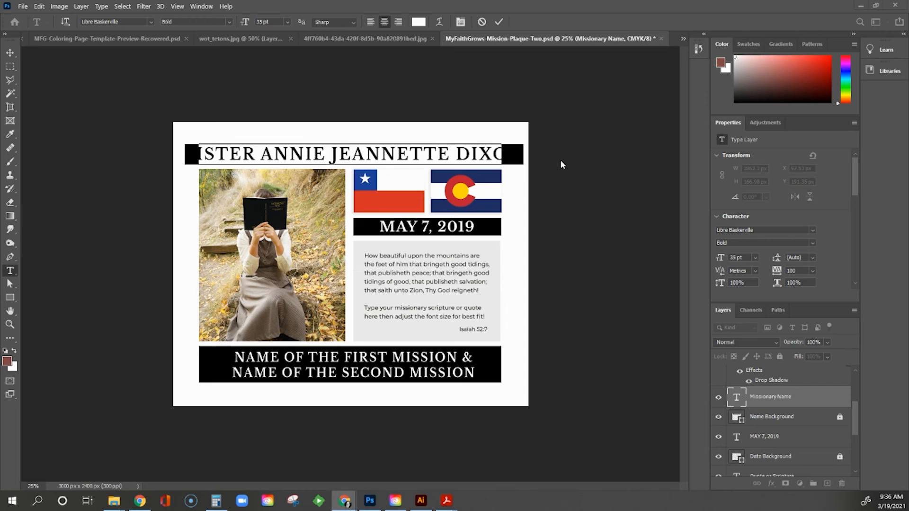
- Try the name's tracking at 25, then settle on 10 and finish editing
click(811, 270)
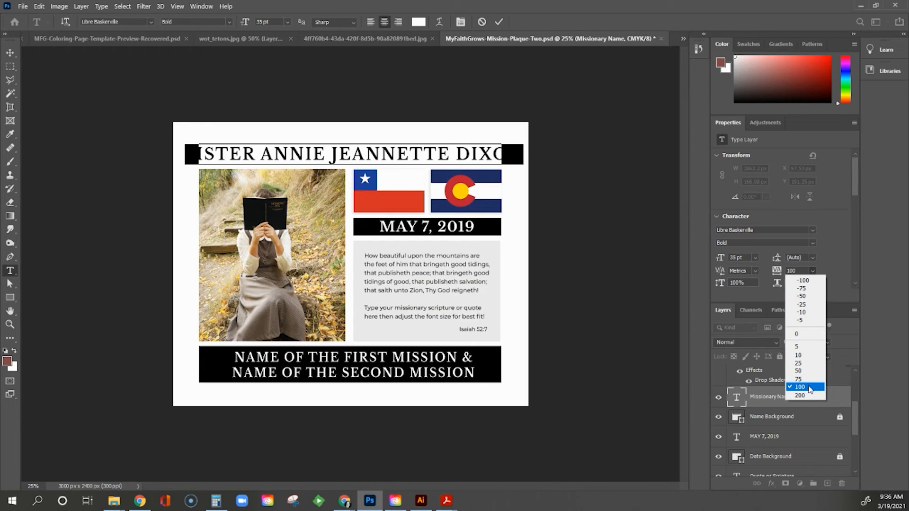
click(806, 363)
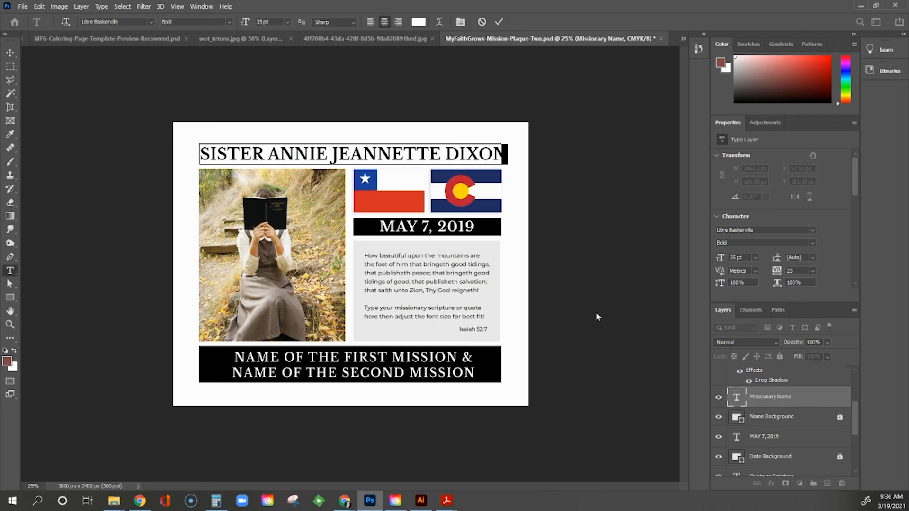
click(813, 270)
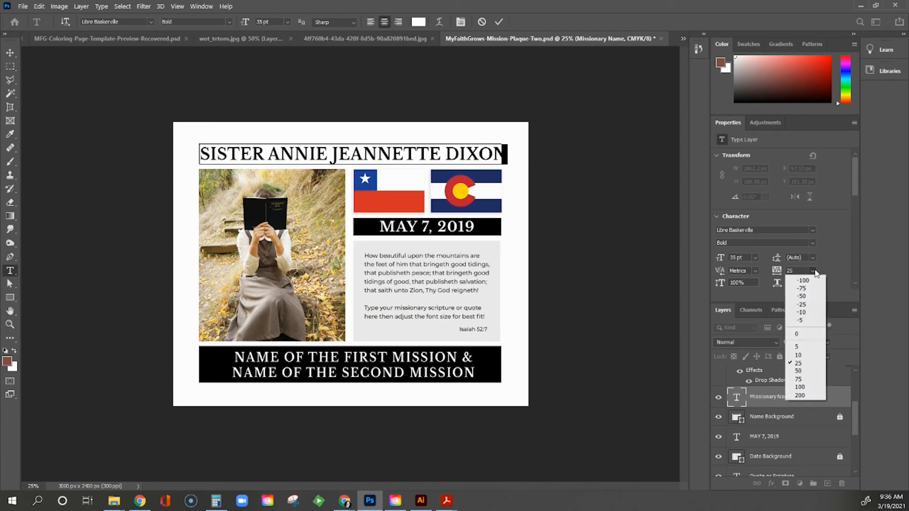
click(802, 356)
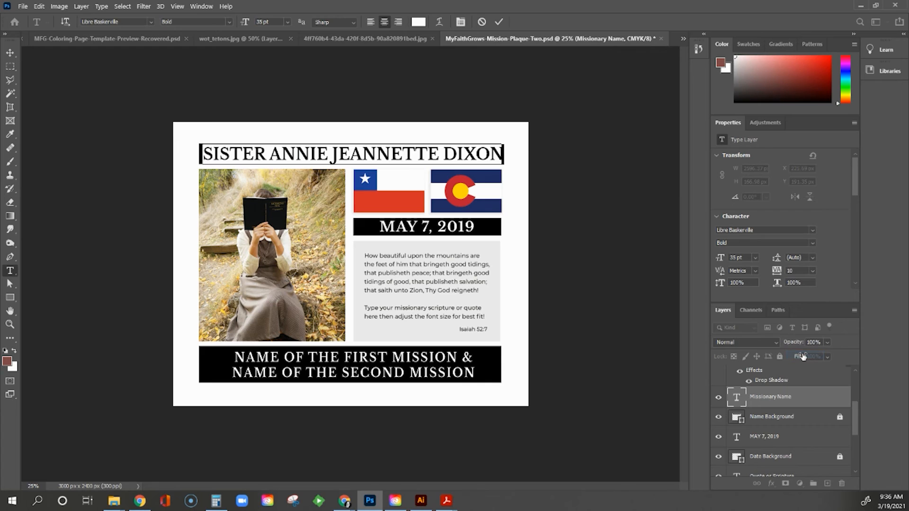
click(10, 53)
click(134, 151)
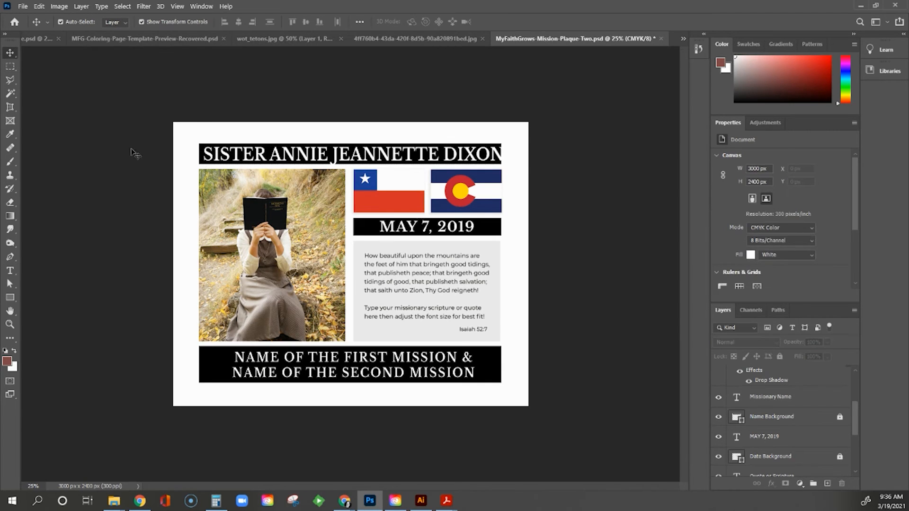
- Reopen the missionary name text and set its tracking to 0
click(232, 161)
double_click(234, 154)
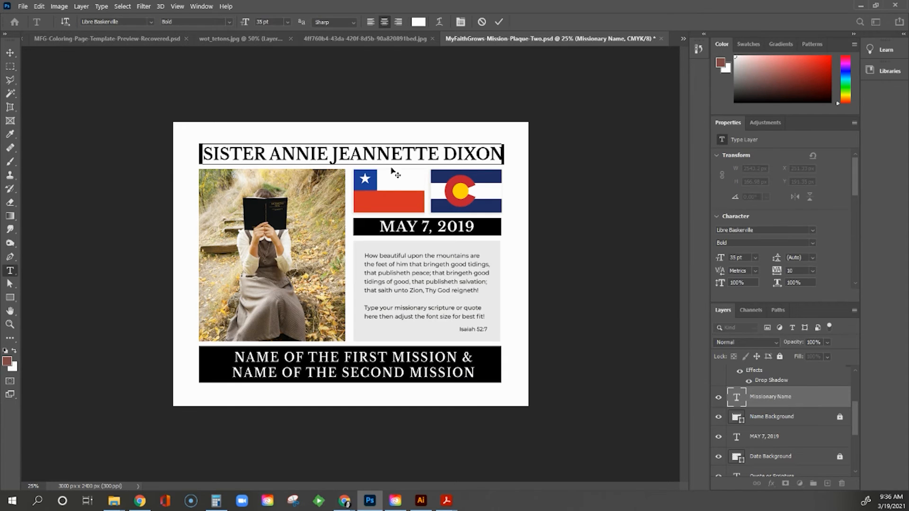
click(812, 271)
click(804, 334)
key(ctrl+Return)
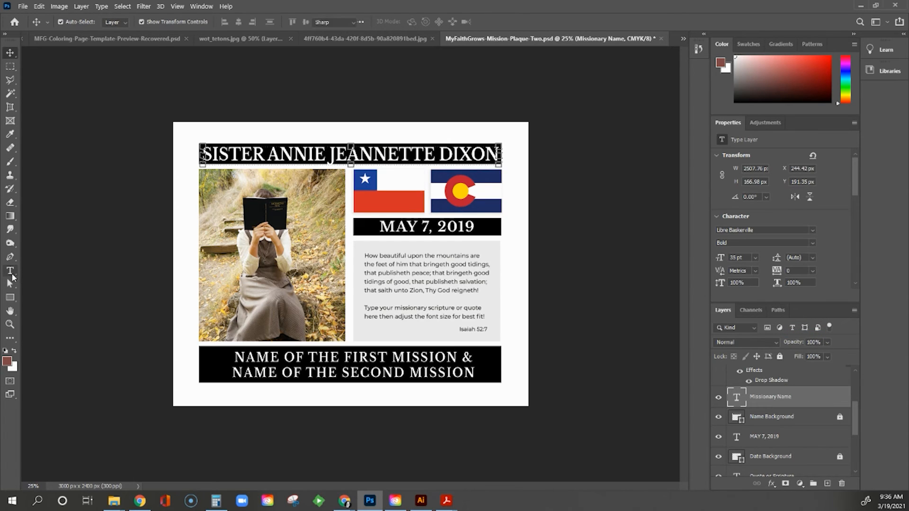
- Set the name headline to 33 pt with tracking 10
click(12, 274)
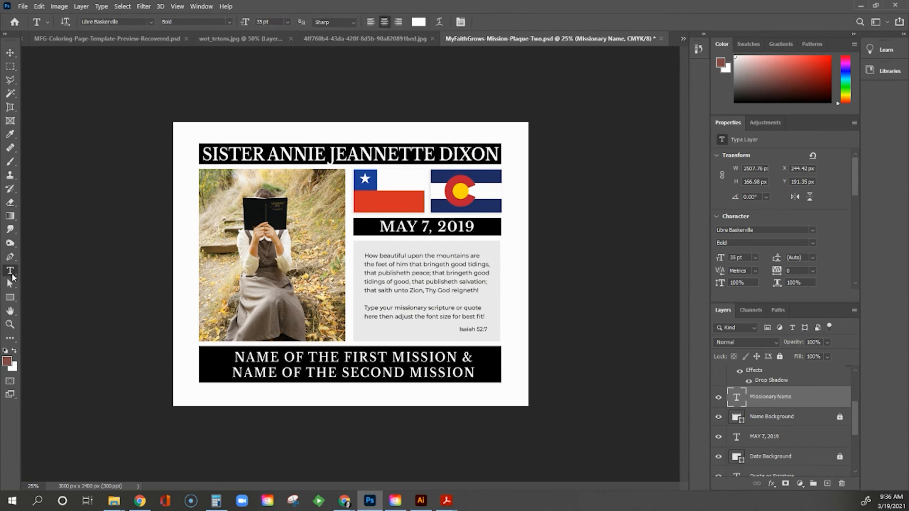
click(288, 22)
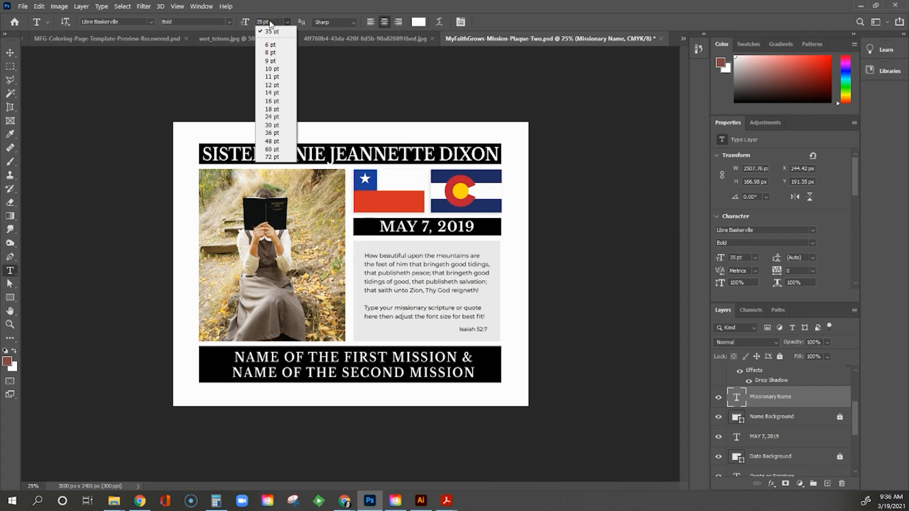
click(270, 22)
click(260, 22)
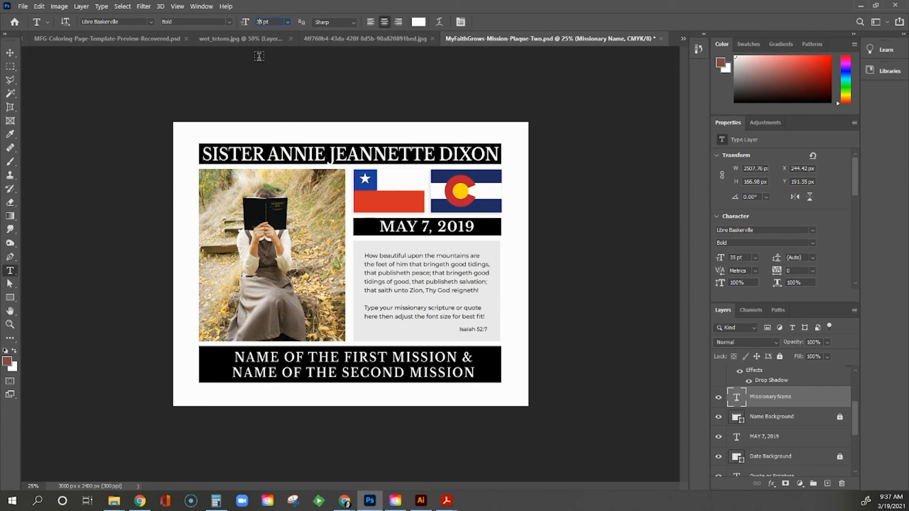
key(BackSpace)
text(3)
key(Return)
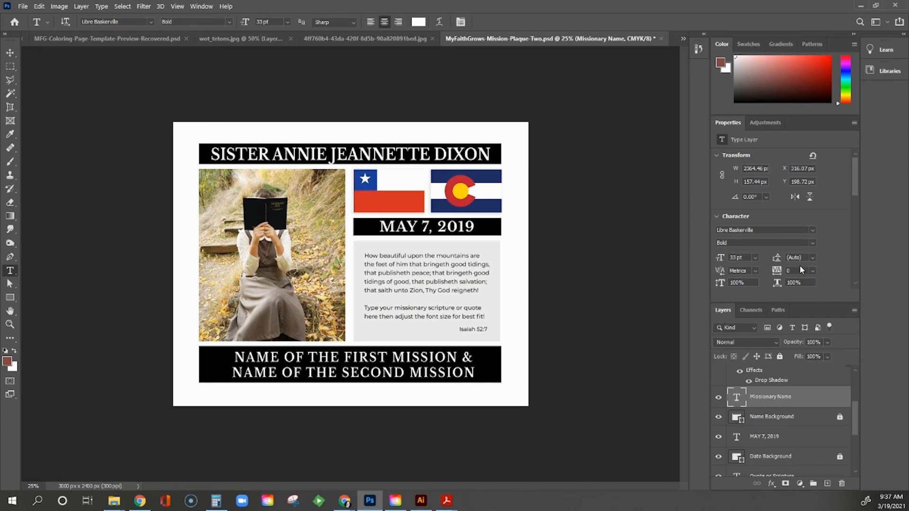
click(778, 272)
click(814, 271)
click(806, 354)
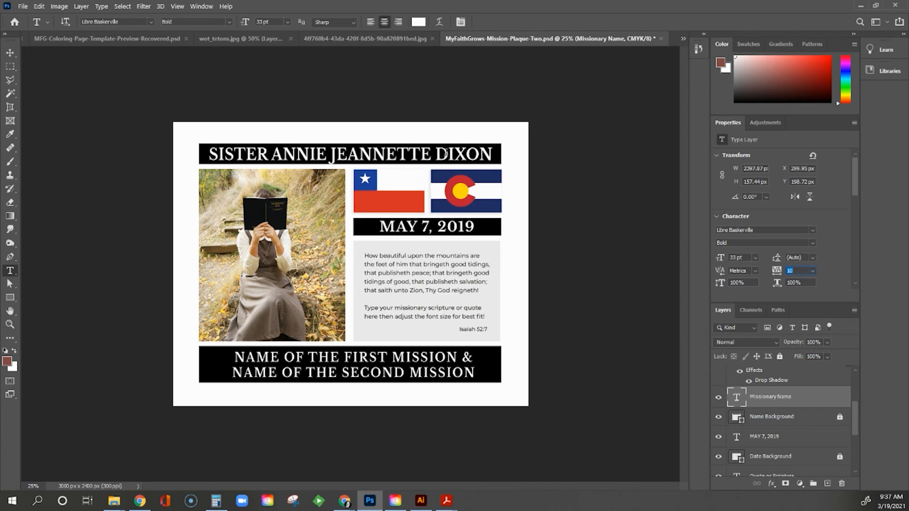
- Trim letters from the middle name, then make the name 35 pt with tracking 50
drag(375, 155, 431, 155)
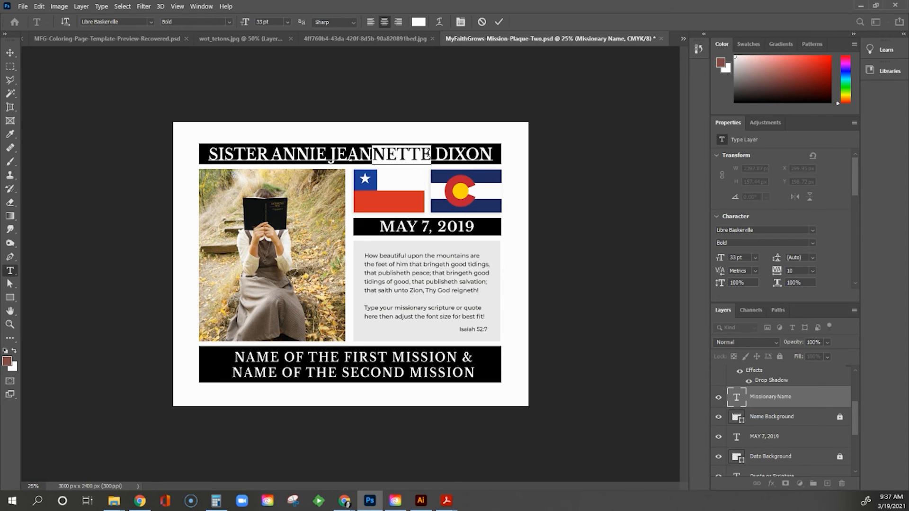
key(BackSpace)
key(ctrl+a)
double_click(270, 22)
text(35)
key(Return)
click(812, 271)
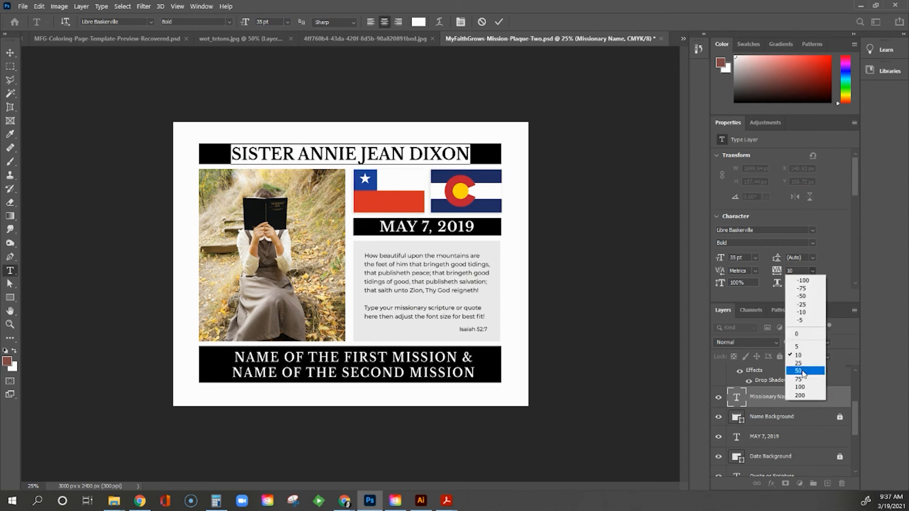
click(801, 380)
click(499, 22)
- Change the date to JUNE 8, 2021
click(407, 228)
drag(418, 228, 379, 228)
text(JUNE)
drag(432, 228, 424, 228)
text(8)
drag(478, 228, 463, 228)
text(21)
click(499, 21)
drag(234, 358, 386, 360)
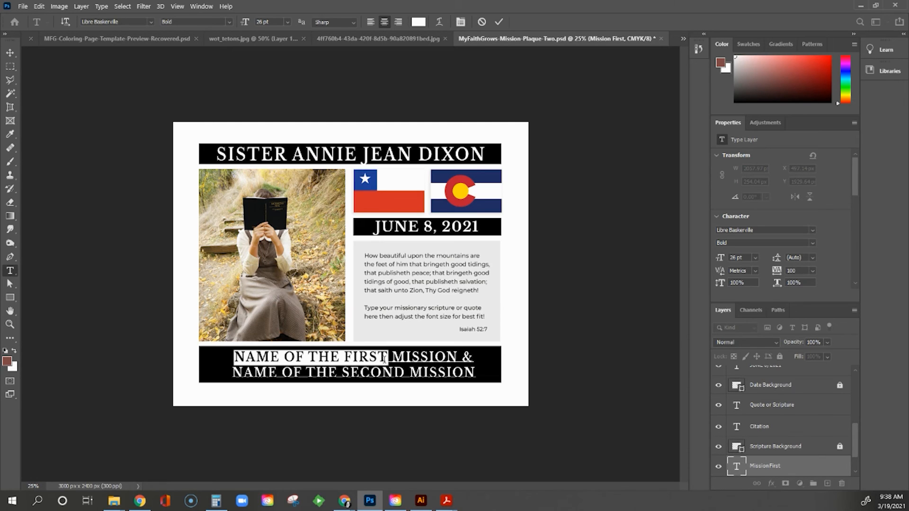
- Replace the placeholder mission names with CHILE CONCEPCION SOUTH and COLORADO FORT COLLINS, tracking 50
key(BackSpace)
text(CHILE CONCEPC)
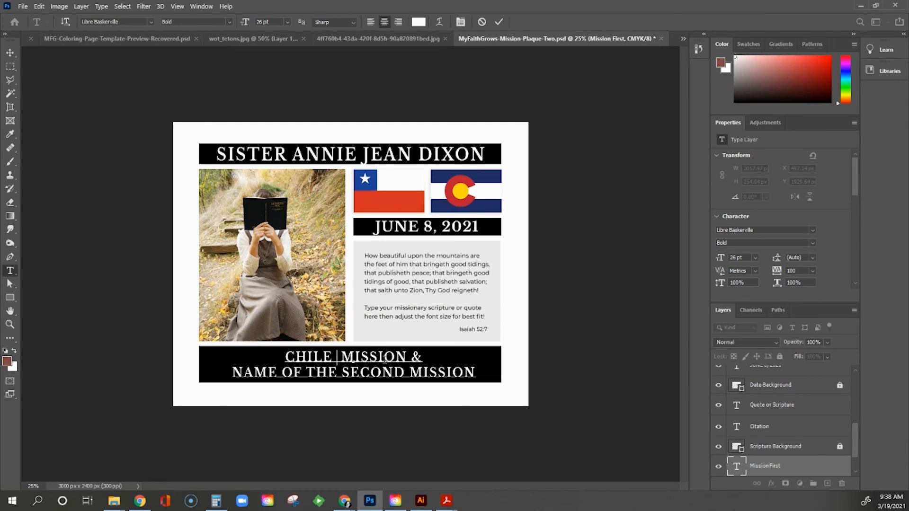
text(ION SOUTH)
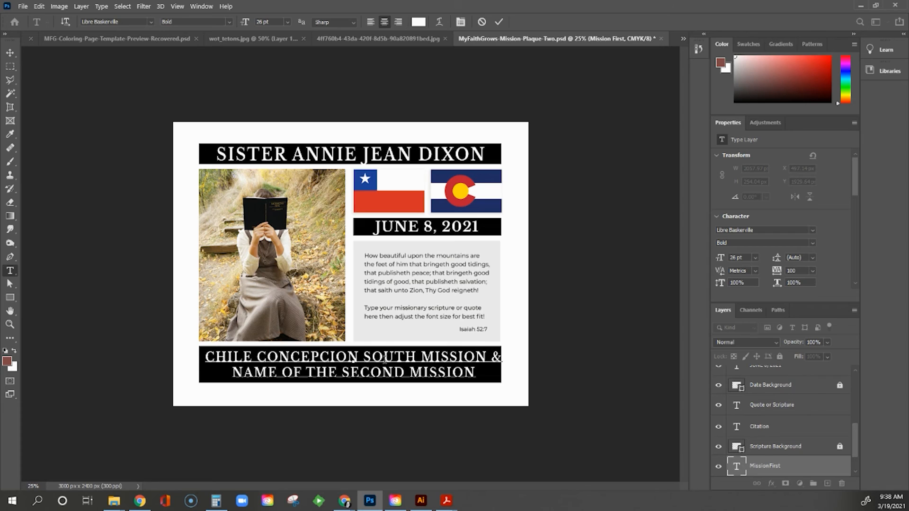
drag(232, 372, 419, 373)
text(COLORADO FORT COLLINS)
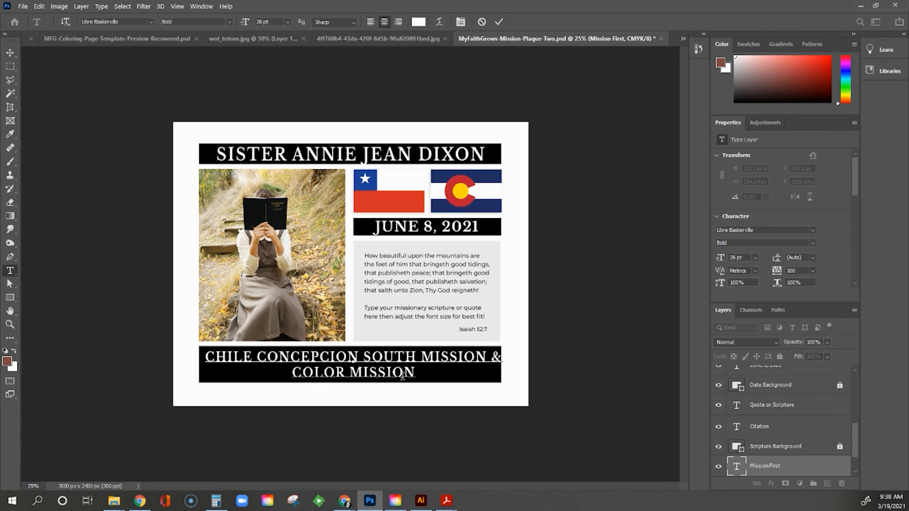
key(ctrl+a)
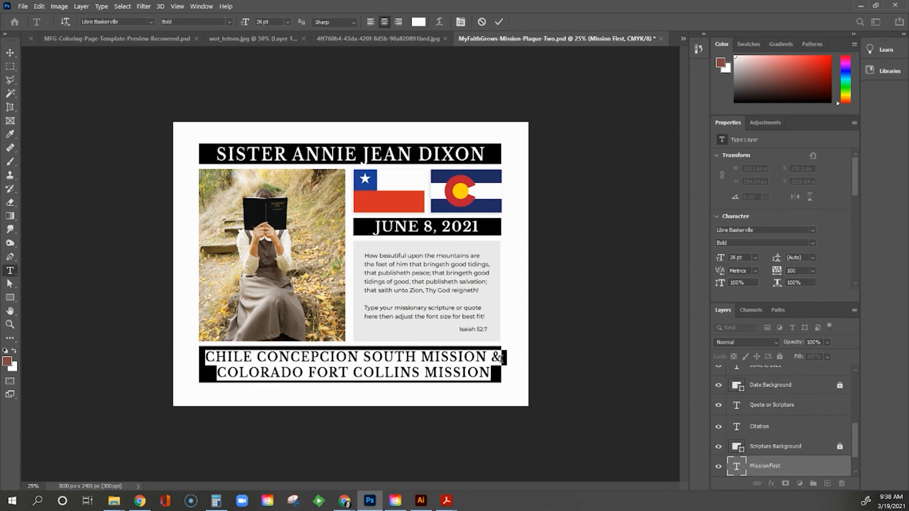
click(812, 271)
click(810, 371)
- Set the name headline to 30 pt with tracking 150 and commit the edit
click(287, 23)
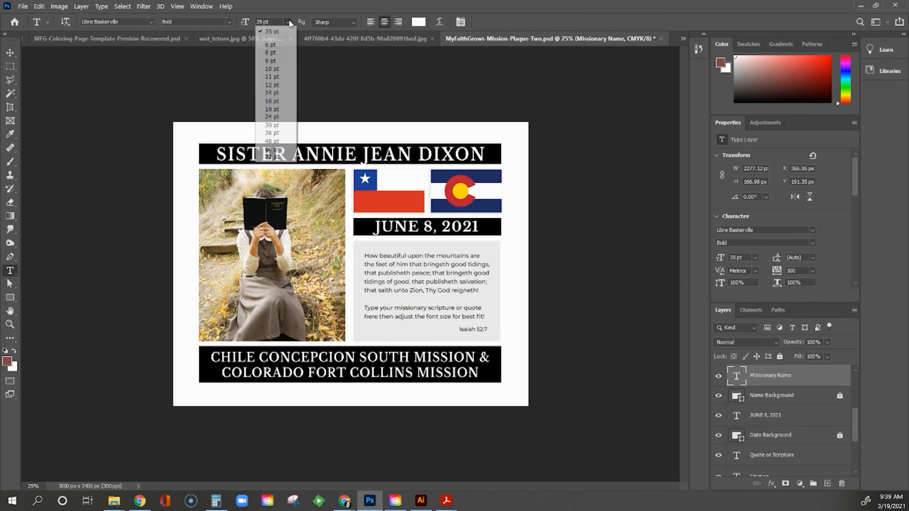
click(278, 125)
click(10, 53)
double_click(736, 376)
click(793, 271)
key(Return)
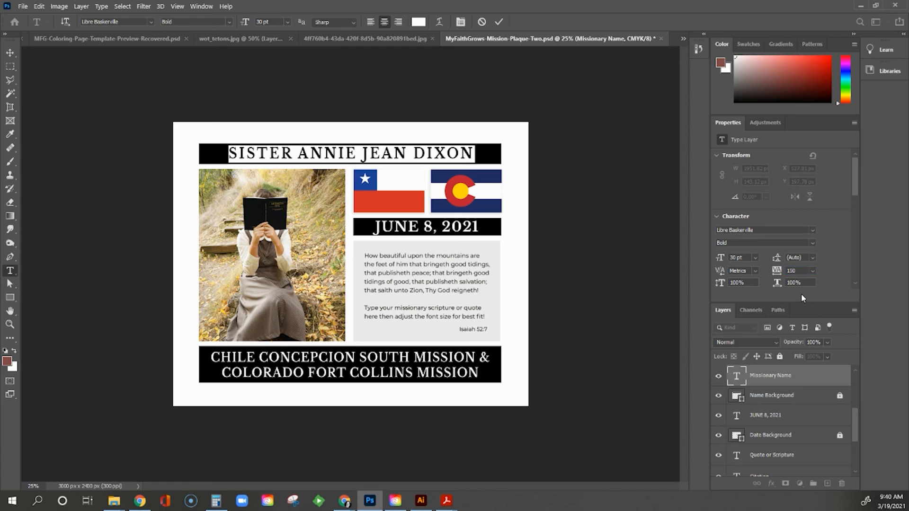
click(499, 22)
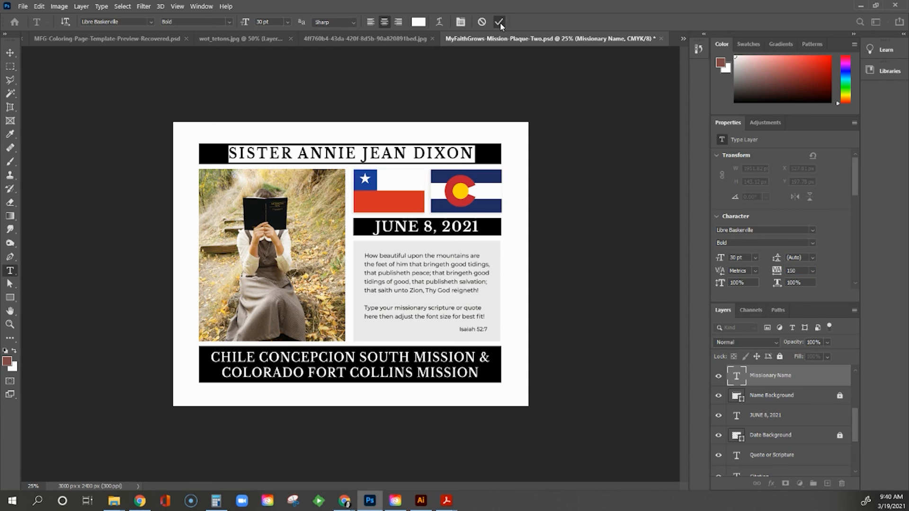
click(426, 293)
key(ctrl+a)
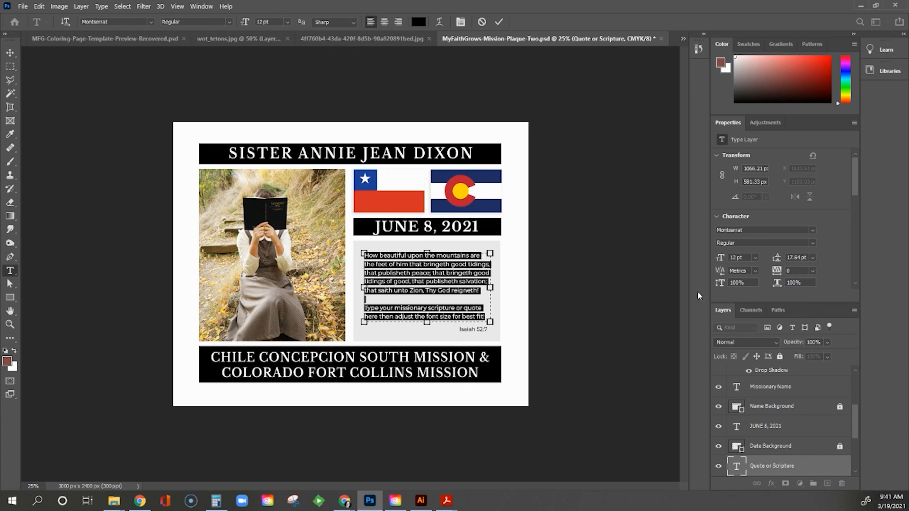
click(813, 258)
click(814, 259)
click(499, 21)
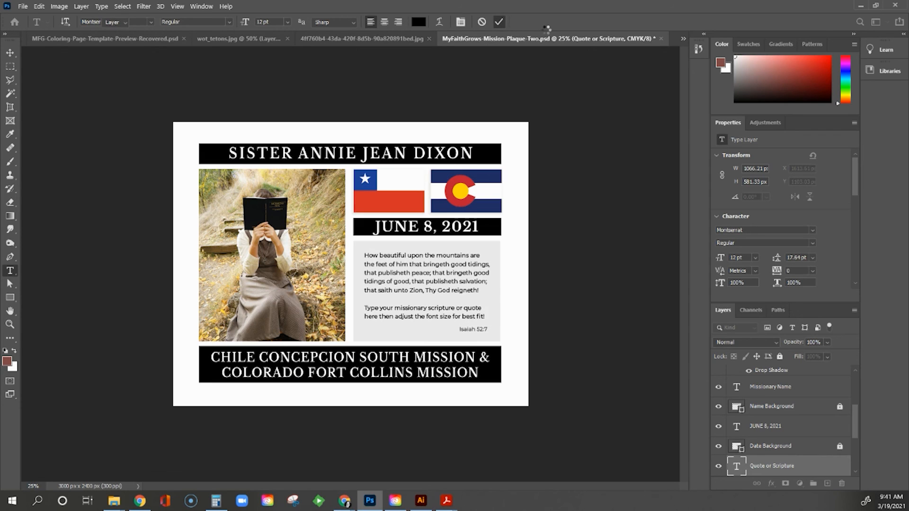
key(v)
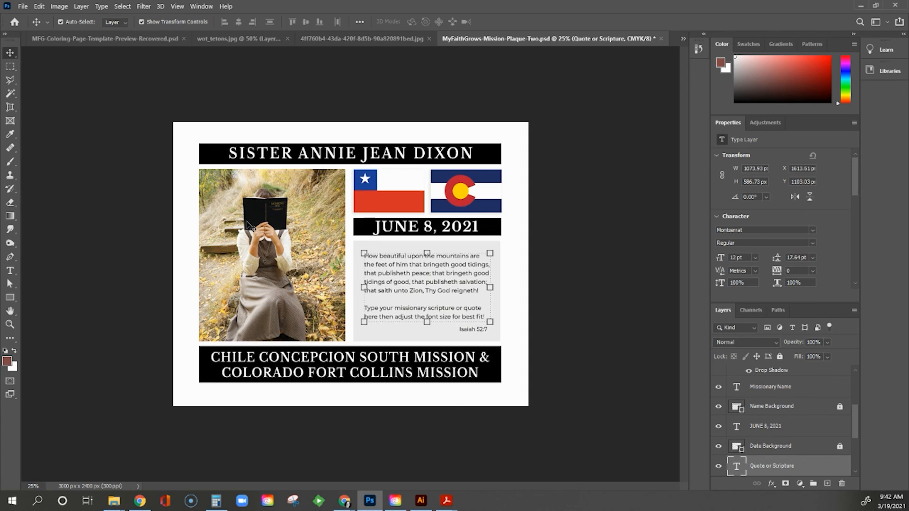
click(529, 292)
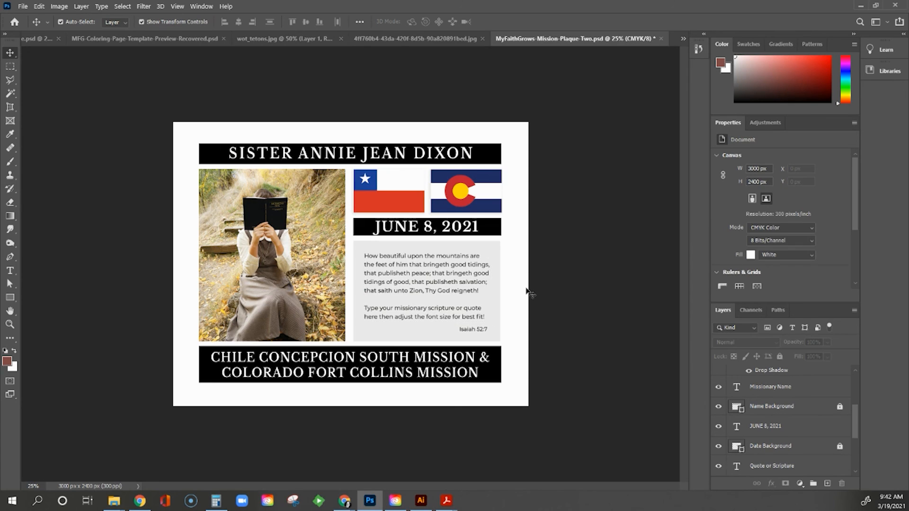